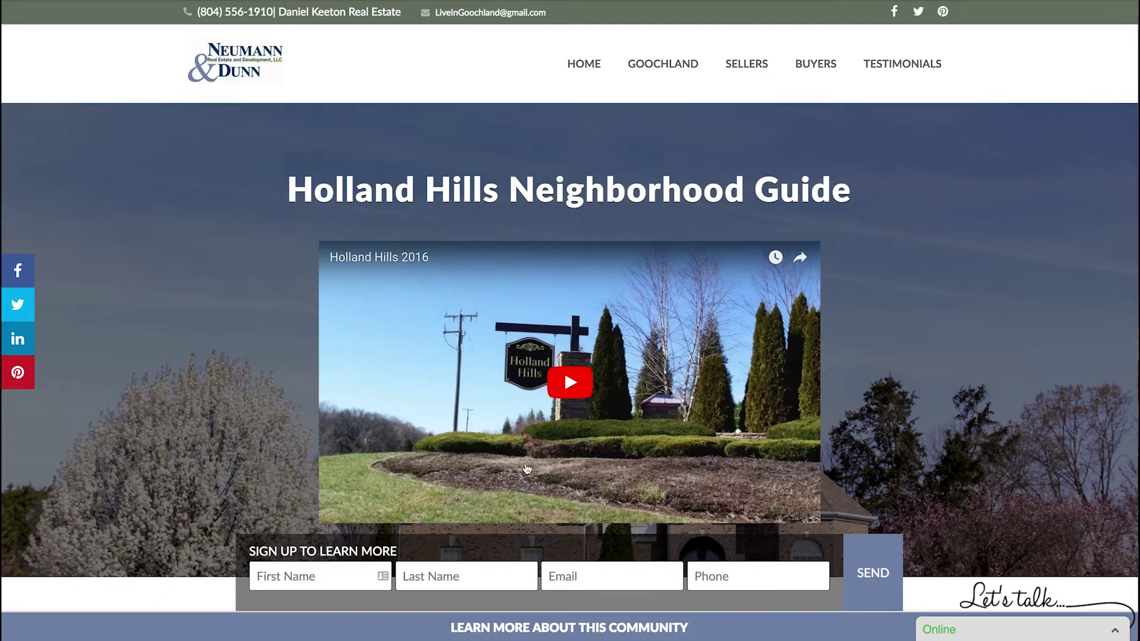
- Review the video, sign-up form and introductory text of the Holland Hills Neighborhood Guide
scroll(217, 380, down, 2)
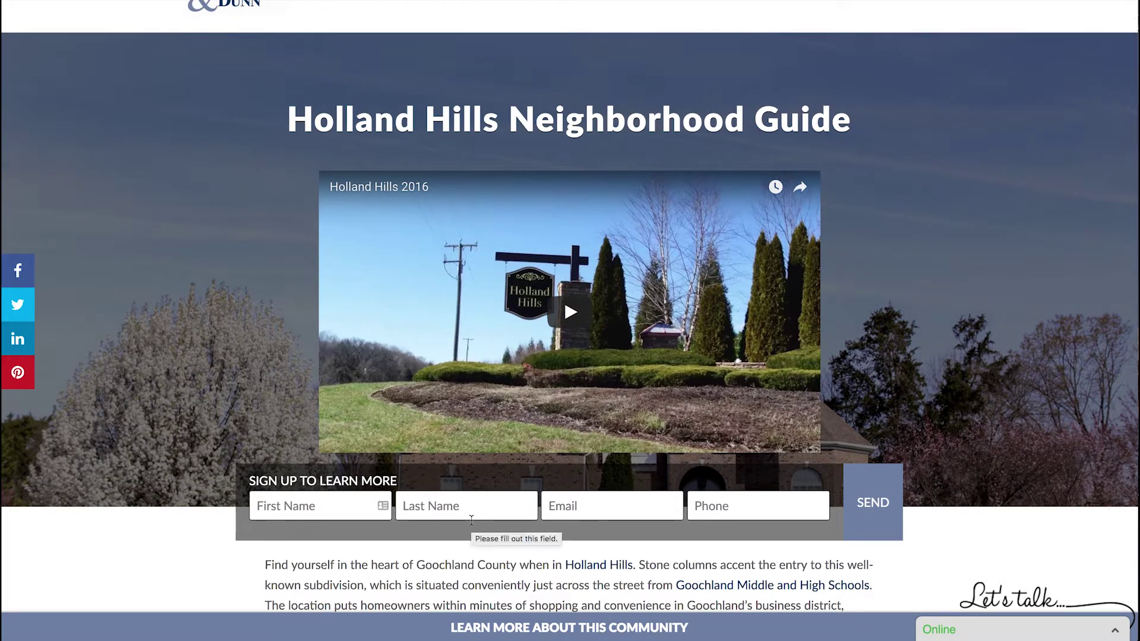
scroll(471, 520, down, 5)
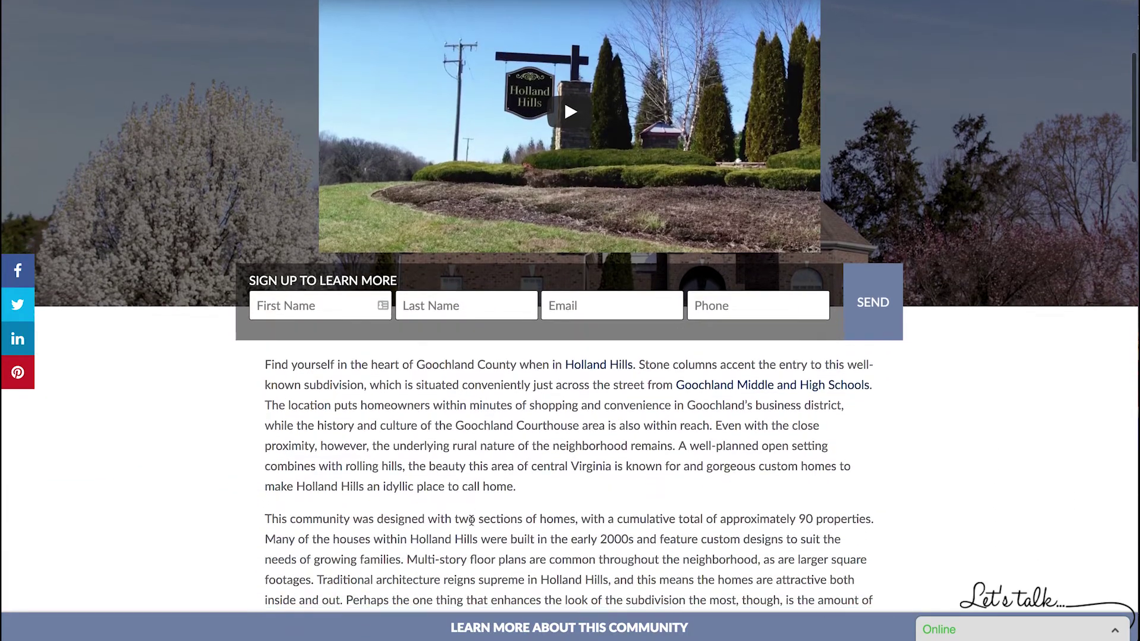
scroll(471, 520, down, 5)
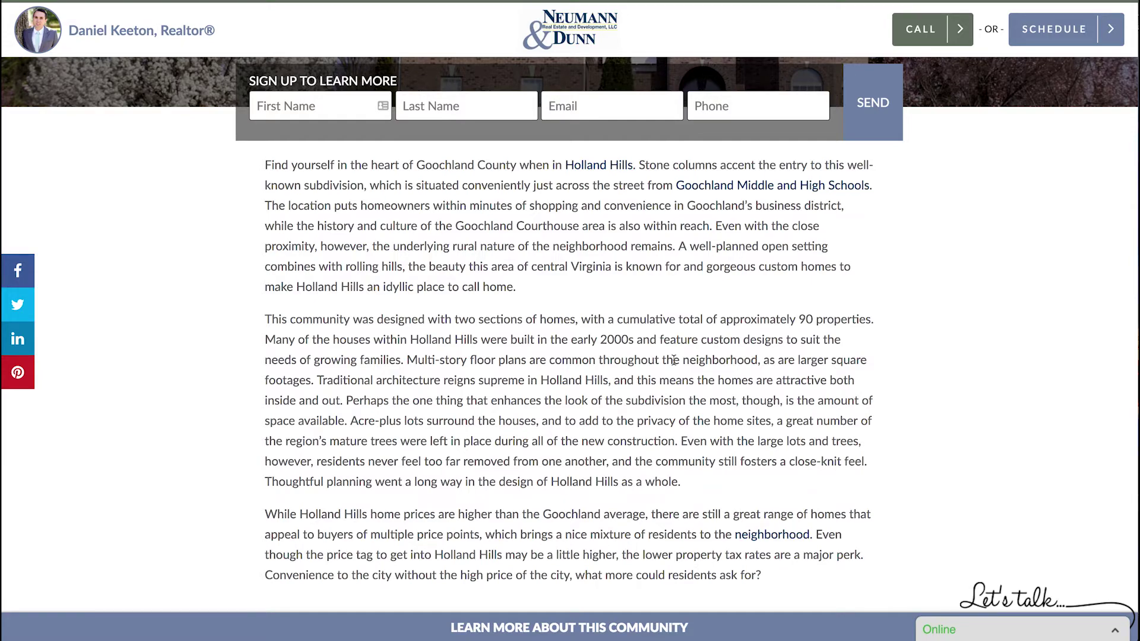
scroll(673, 360, down, 8)
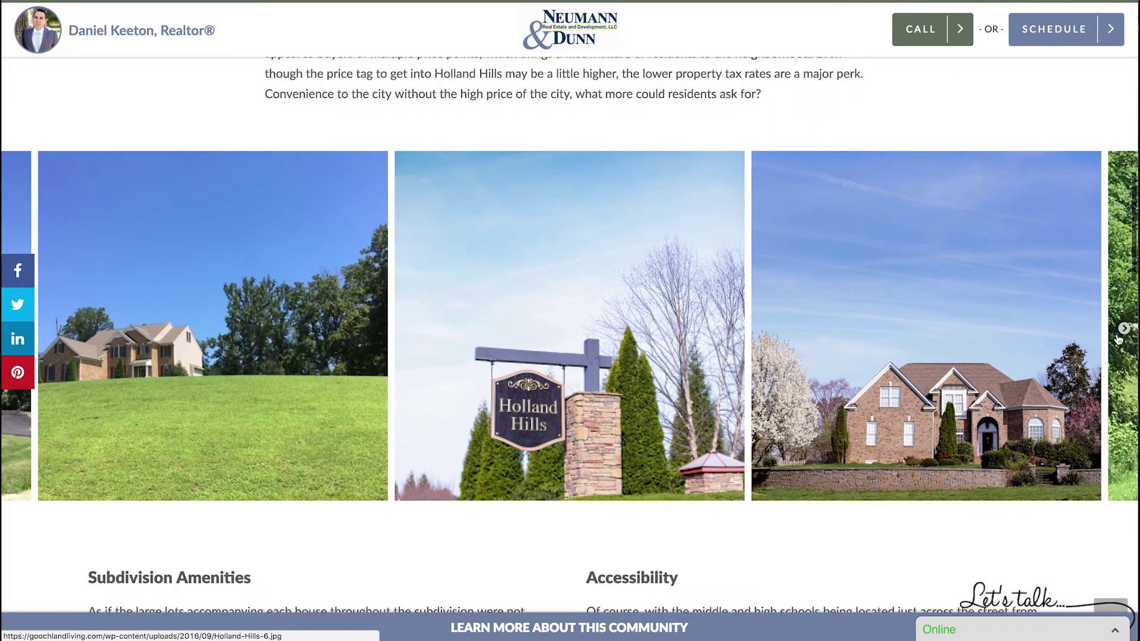
- Browse the neighborhood photo gallery with one house photo enlarged, and read the Subdivision Amenities and Accessibility sections
click(1117, 336)
click(1118, 336)
click(1119, 336)
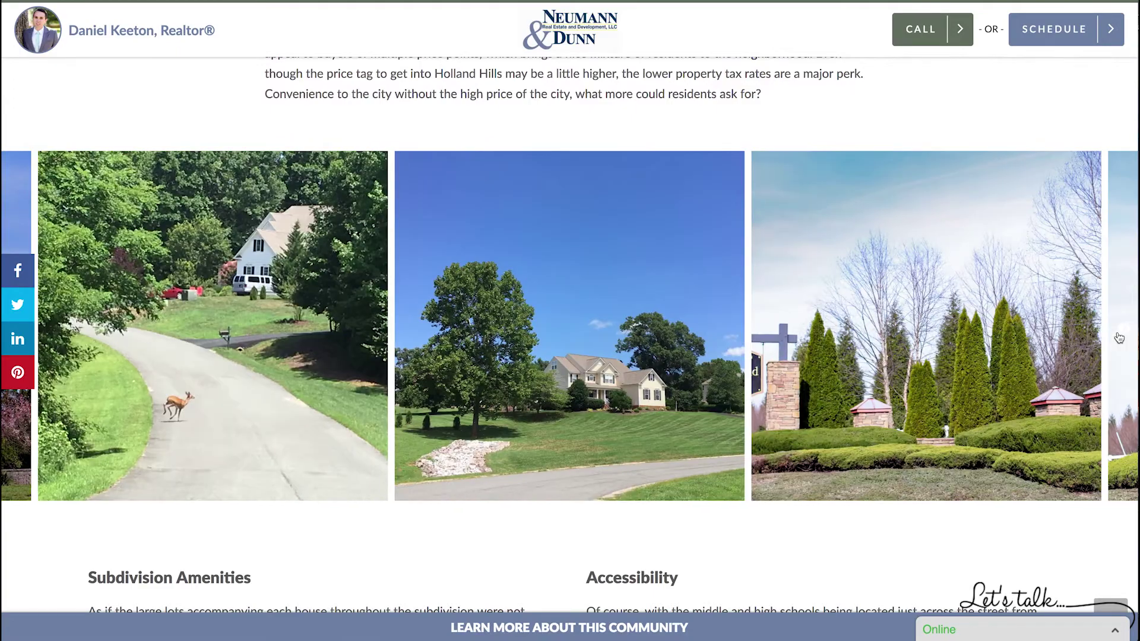
click(716, 334)
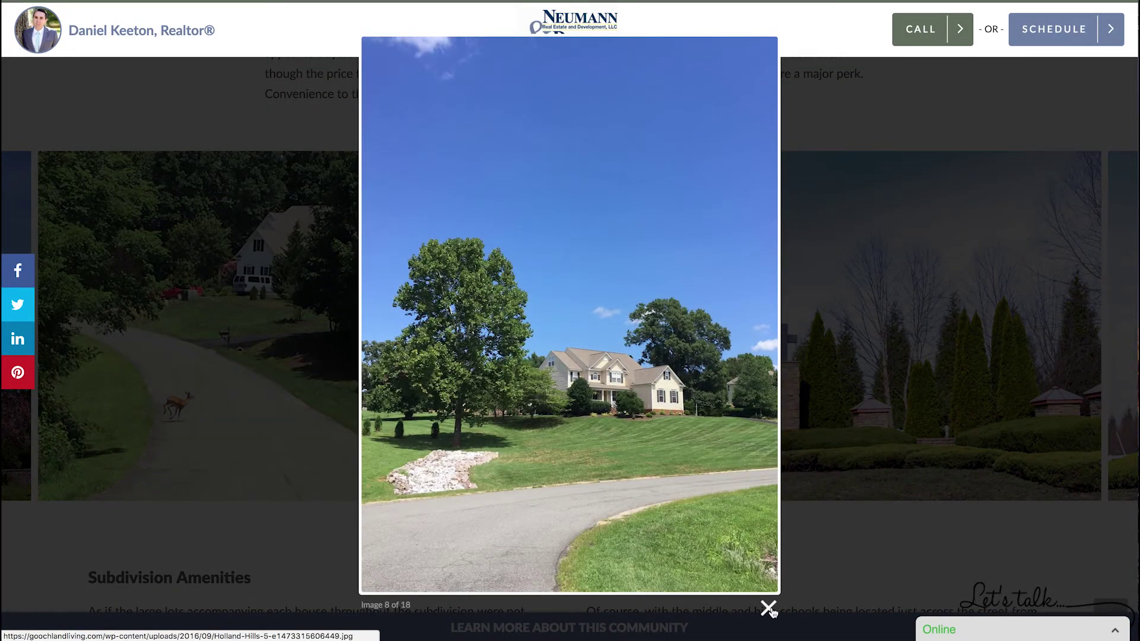
click(768, 608)
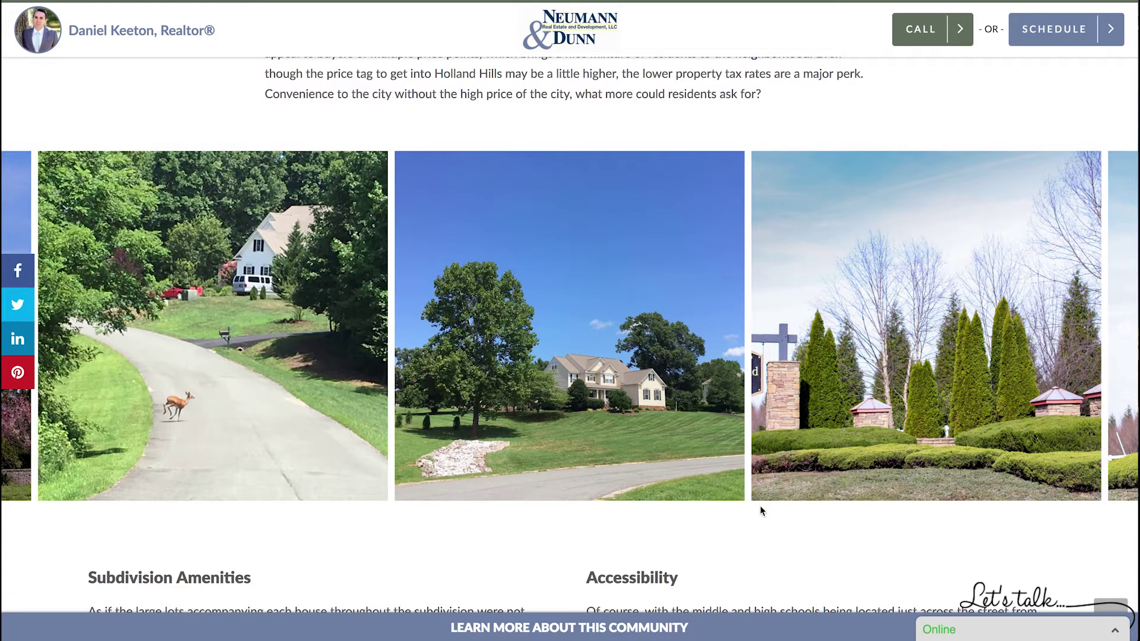
scroll(759, 506, down, 7)
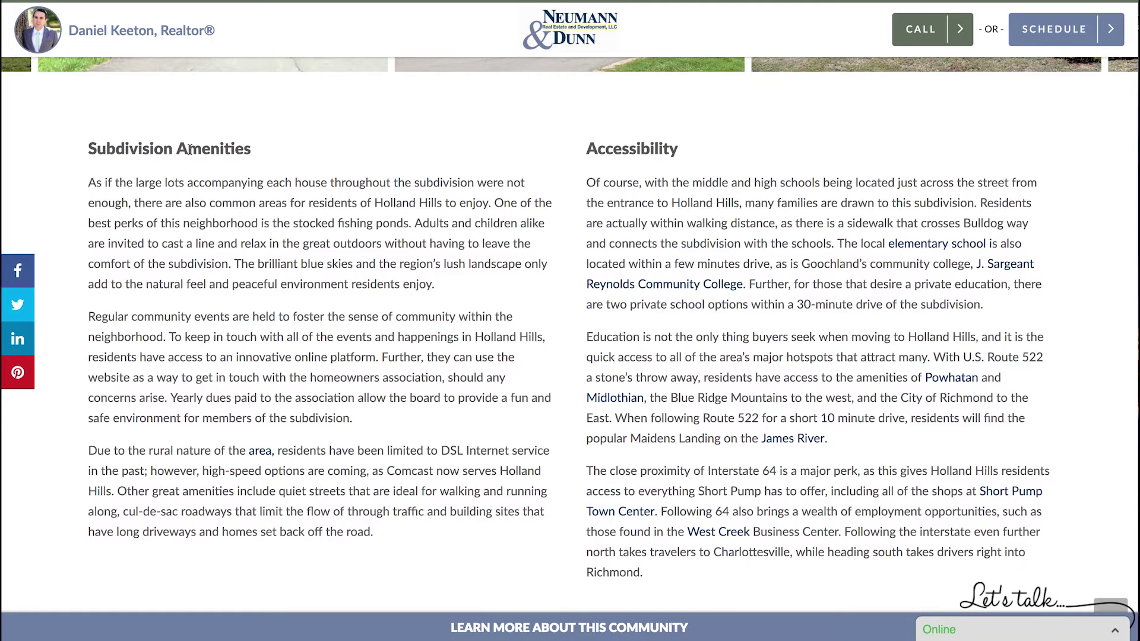
scroll(731, 166, down, 14)
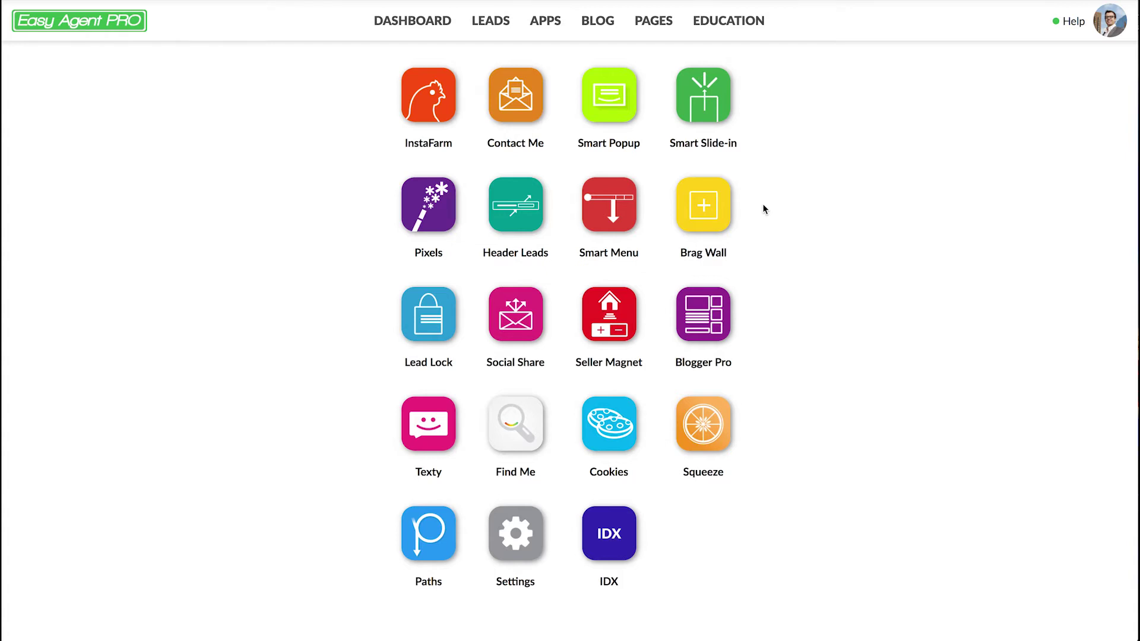
- Start a new neighborhood page in Easy Agent PRO's InstaFarm app and go through its YouTube video link and menu name fields
click(445, 105)
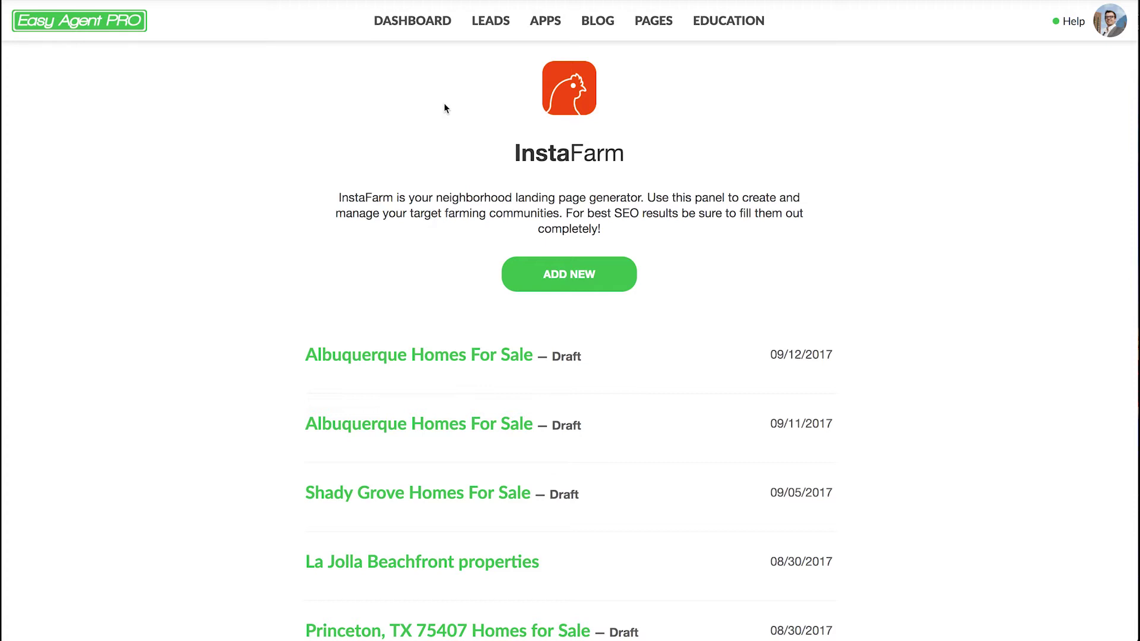
click(608, 284)
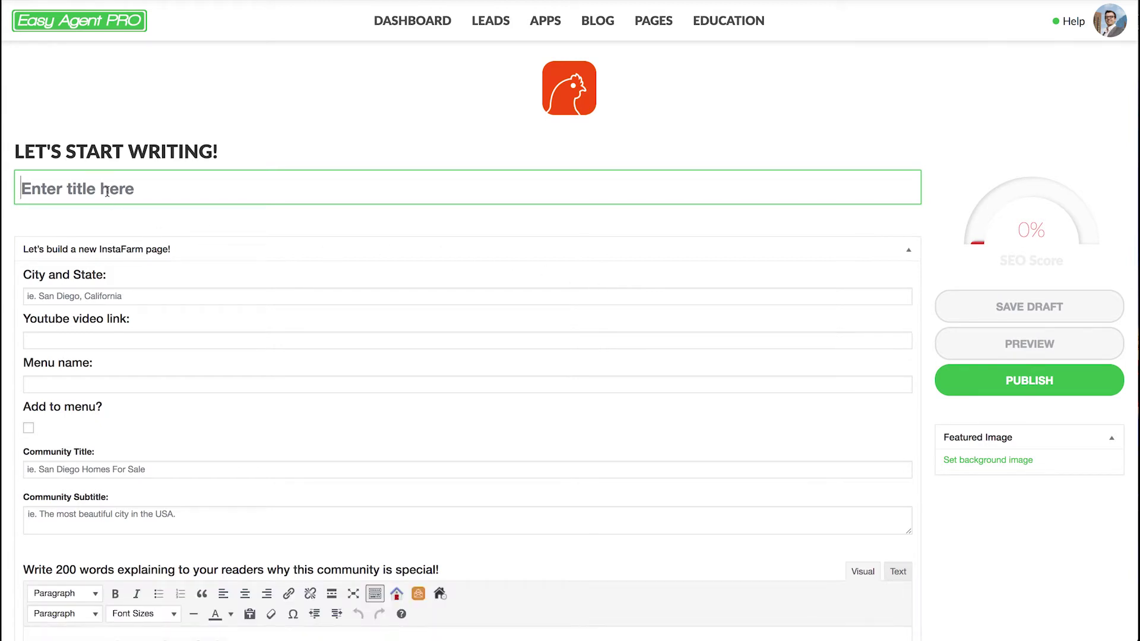
click(37, 340)
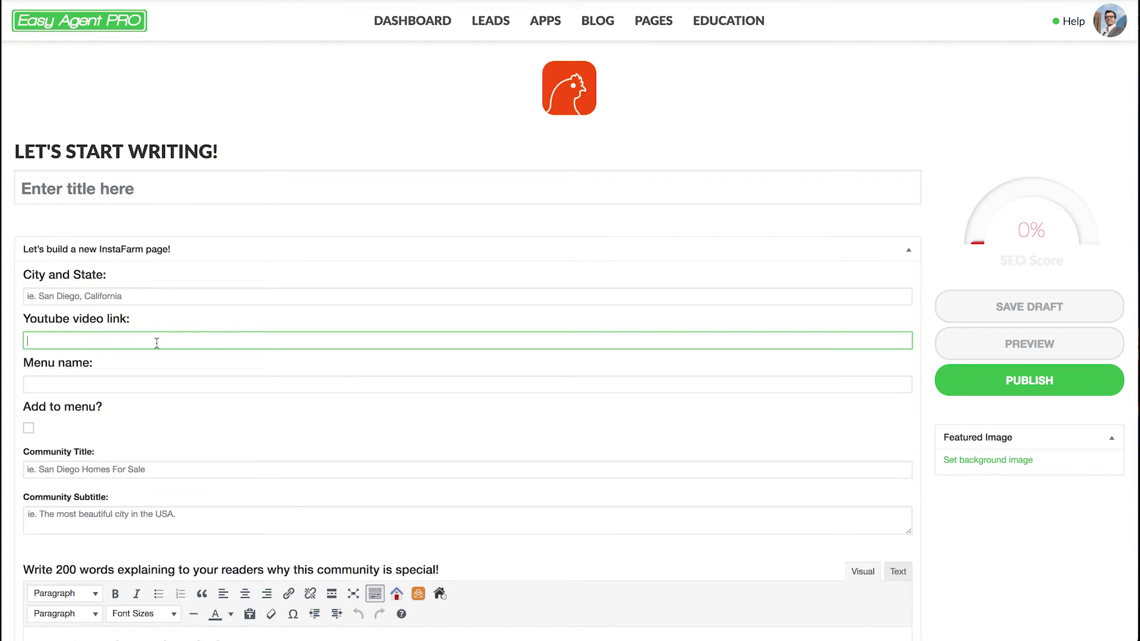
click(90, 380)
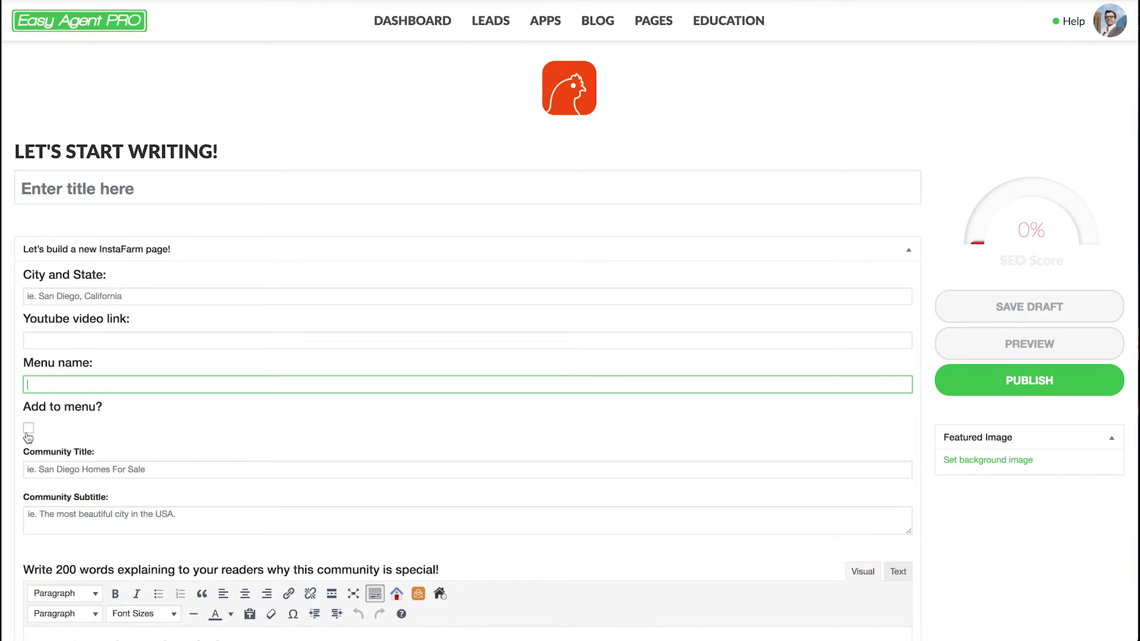
scroll(198, 458, down, 2)
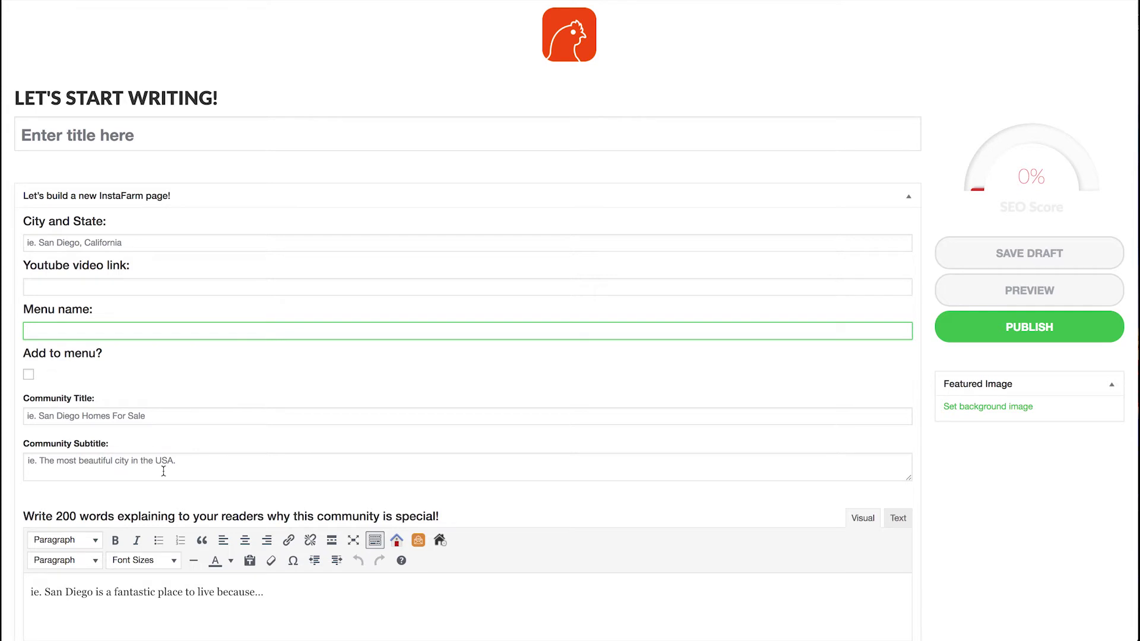
- Enlarge the community description editor so that it has room for the 200-word text
scroll(163, 471, down, 5)
click(230, 423)
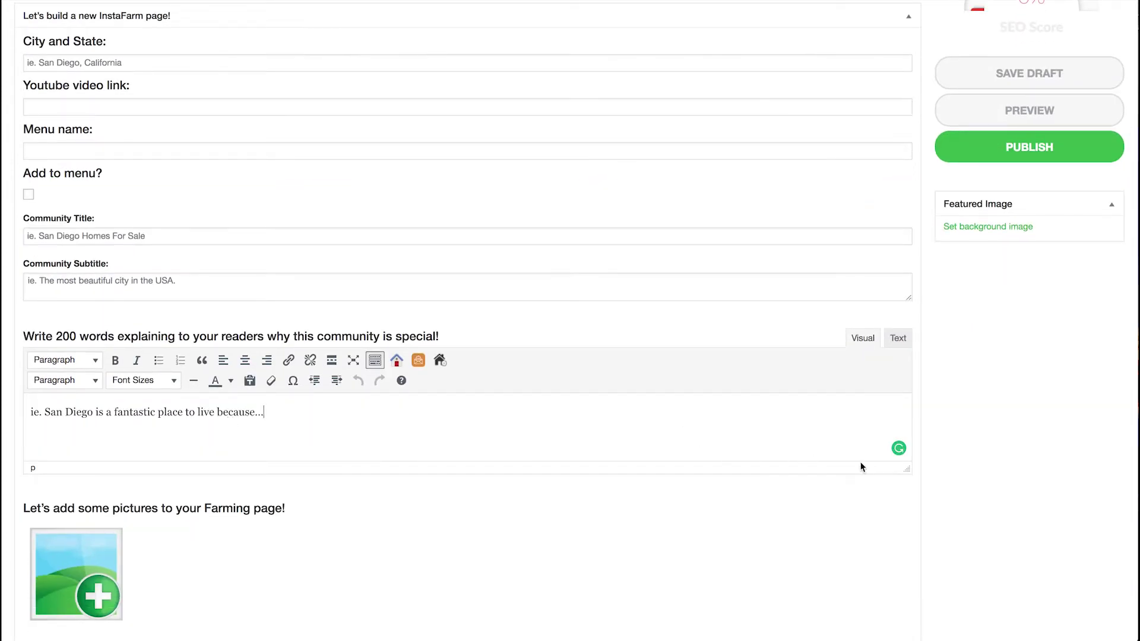
drag(907, 473, 907, 617)
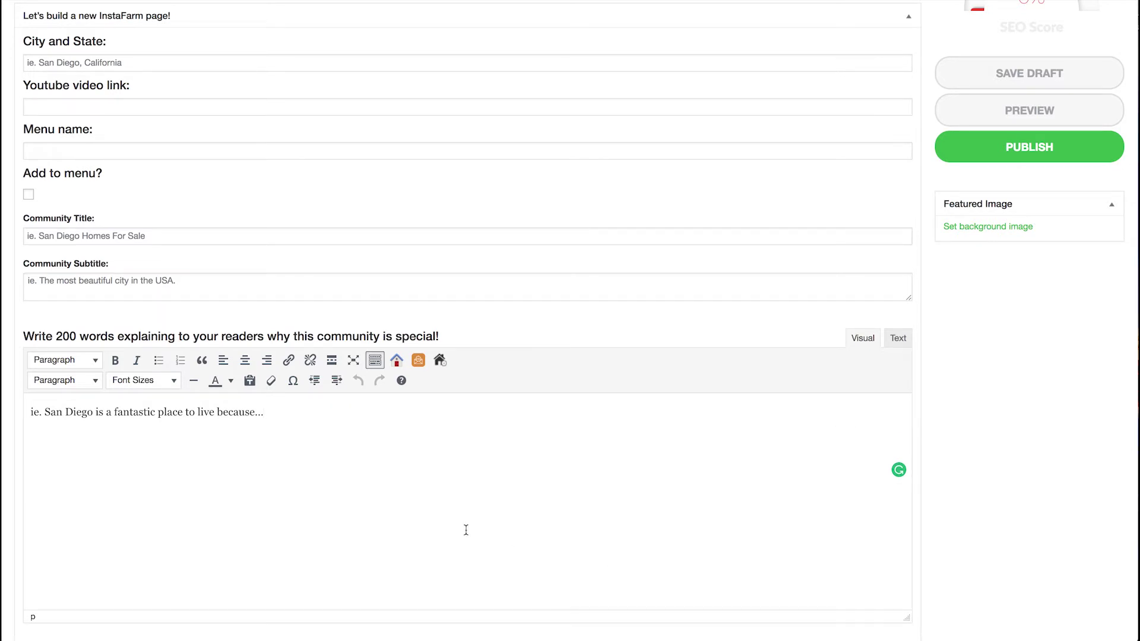
- Add the lake picture 440px-Casselberry_northtriplet.jpg from the media library to the farming page's pictures
scroll(466, 530, down, 5)
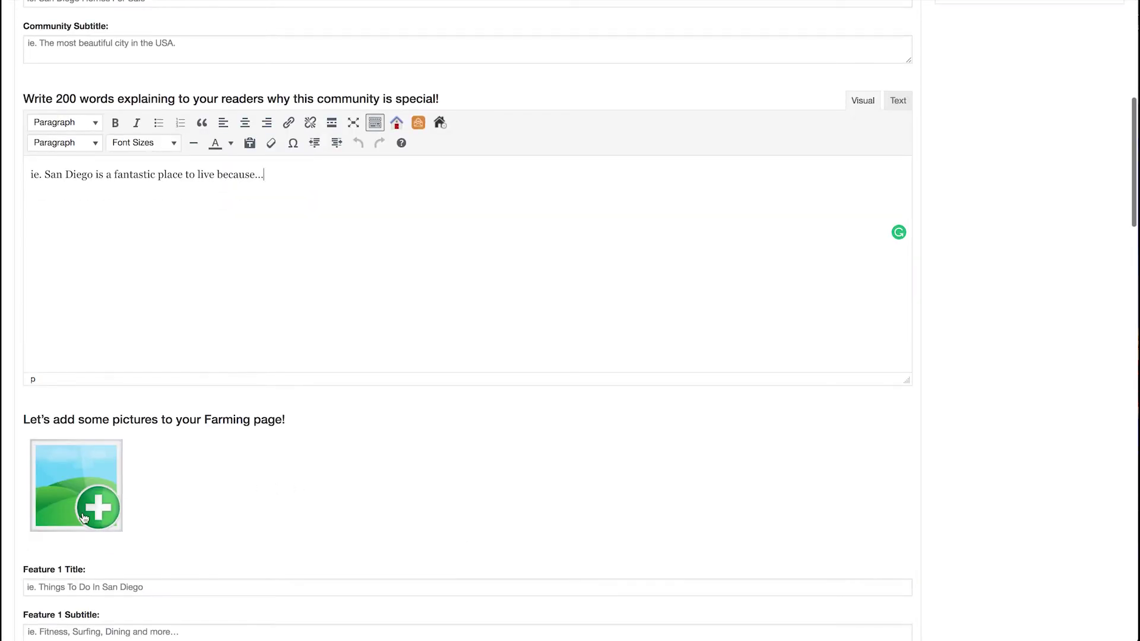
click(113, 506)
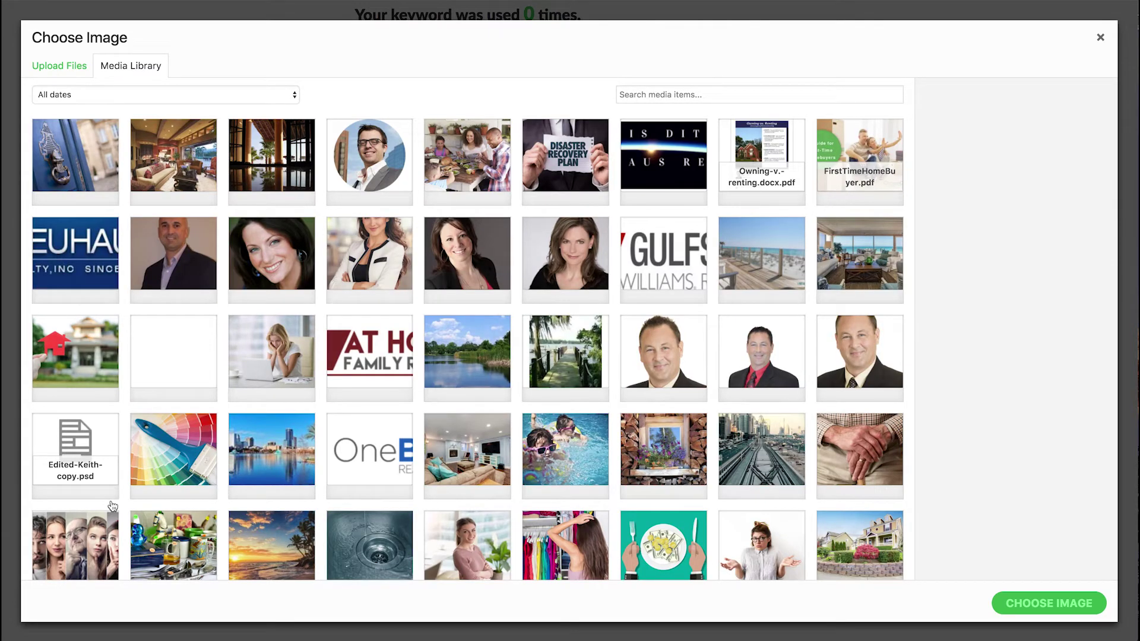
click(470, 371)
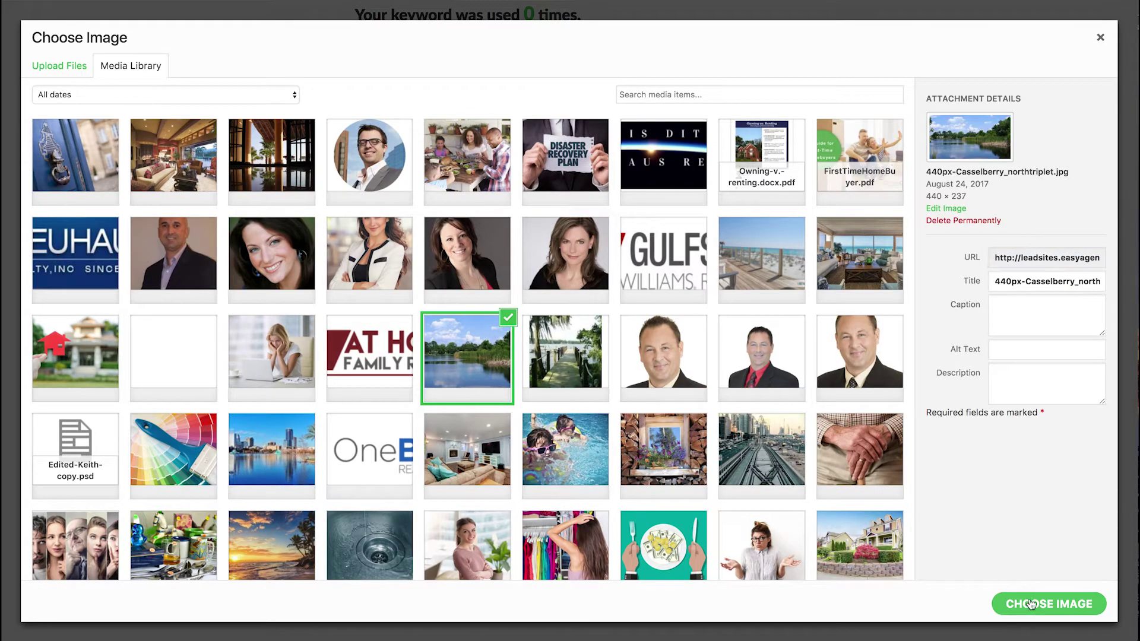
click(1032, 605)
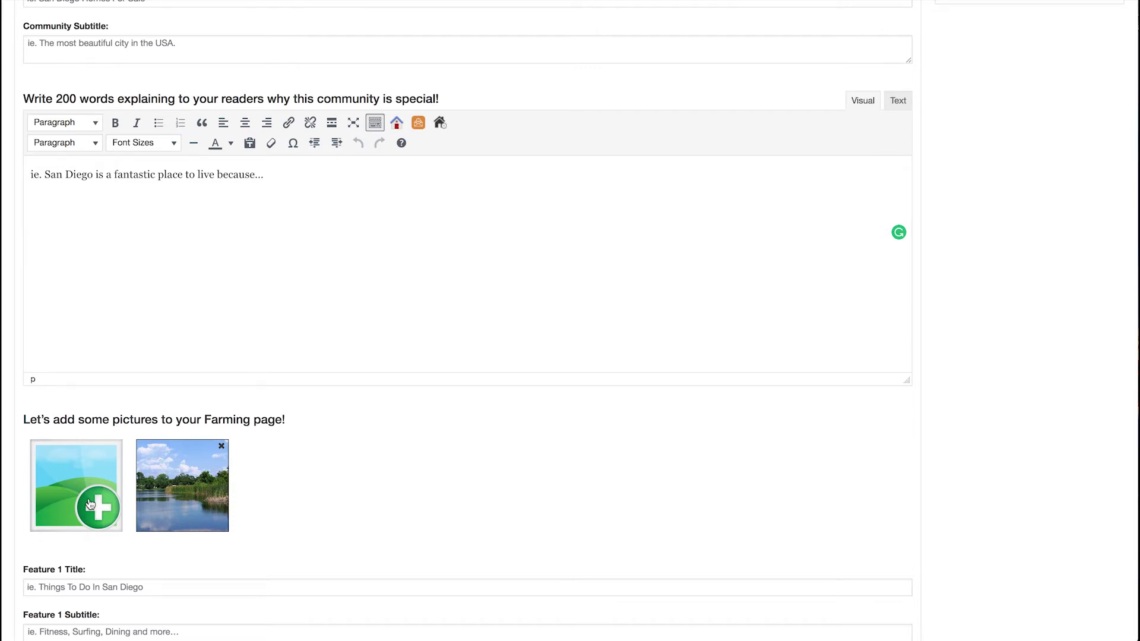
- Enlarge the text editor for the Feature 1 description
scroll(91, 504, down, 5)
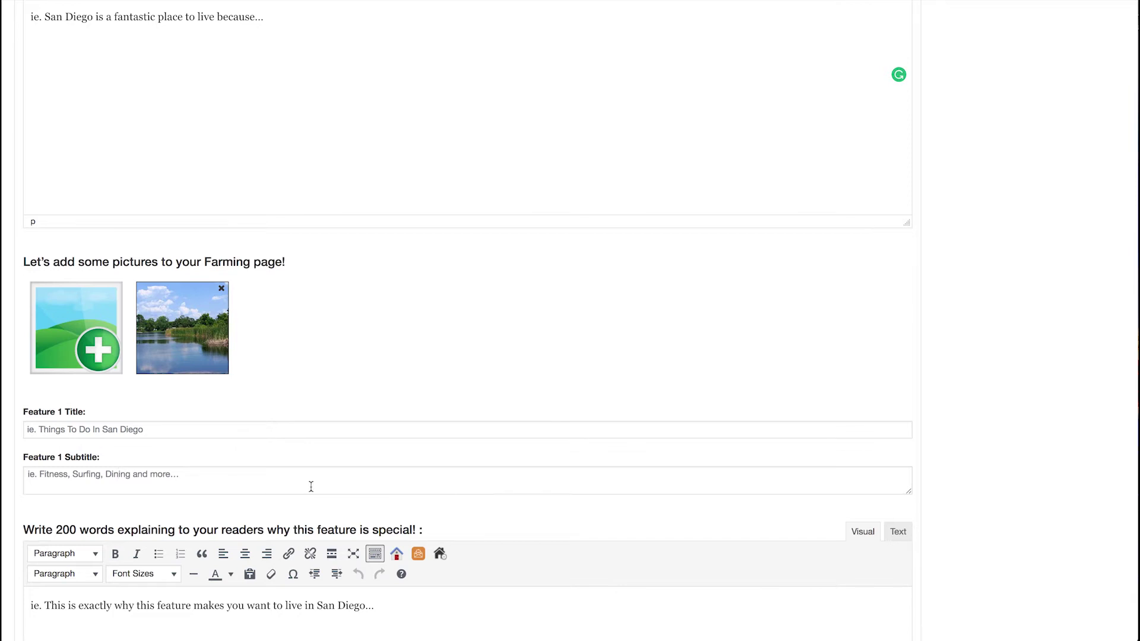
scroll(316, 489, down, 7)
drag(907, 431, 907, 542)
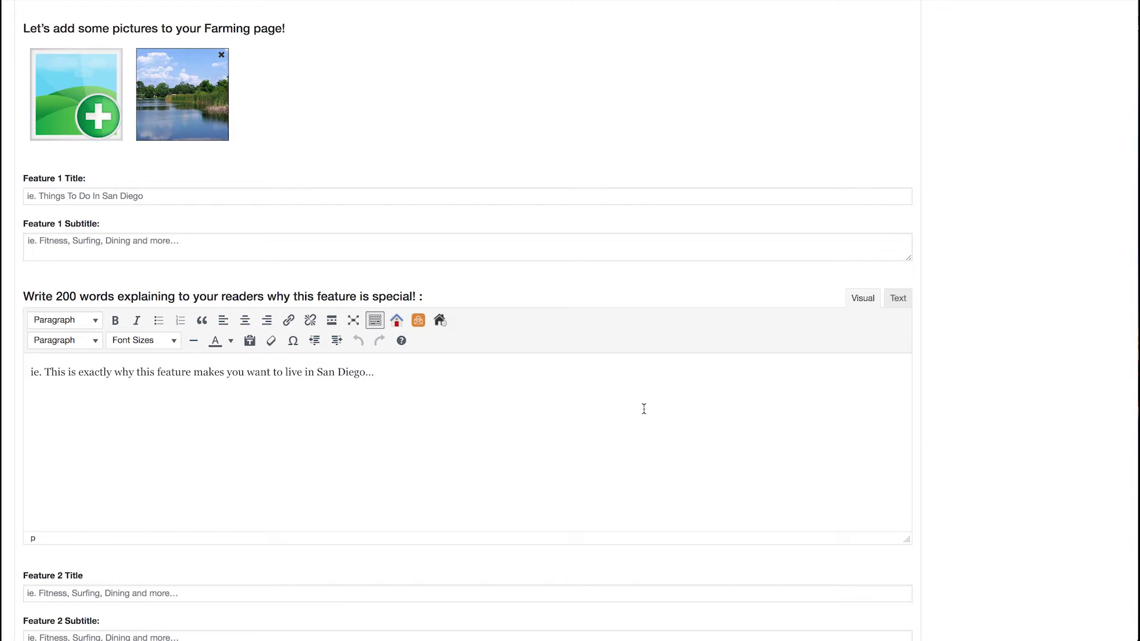
- Enlarge the text editor for the Feature 2 description and place the cursor in it
scroll(970, 389, down, 12)
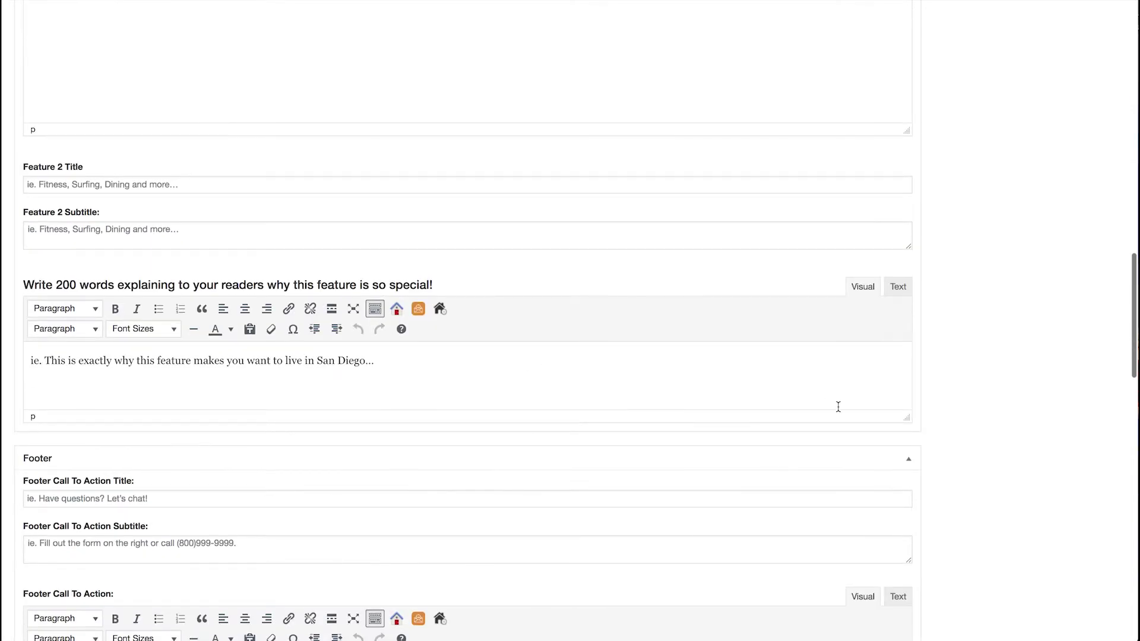
drag(907, 419, 906, 584)
click(434, 449)
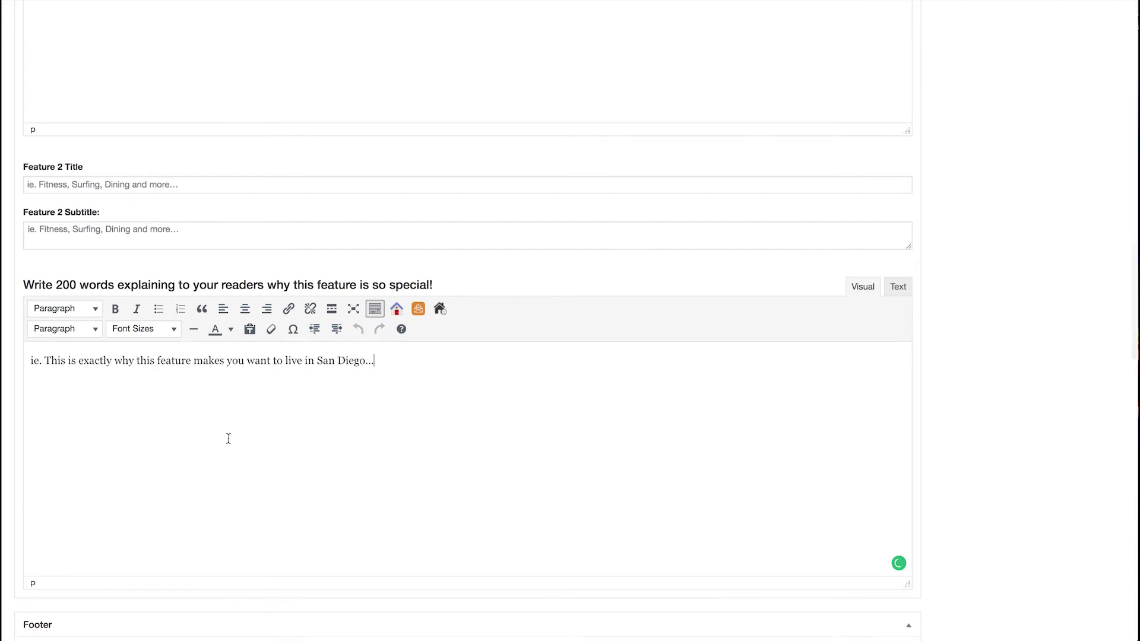
- Review the footer call-to-action fields, and view the paths available under Extra information + IDX shortcode without selecting one
scroll(1042, 383, down, 8)
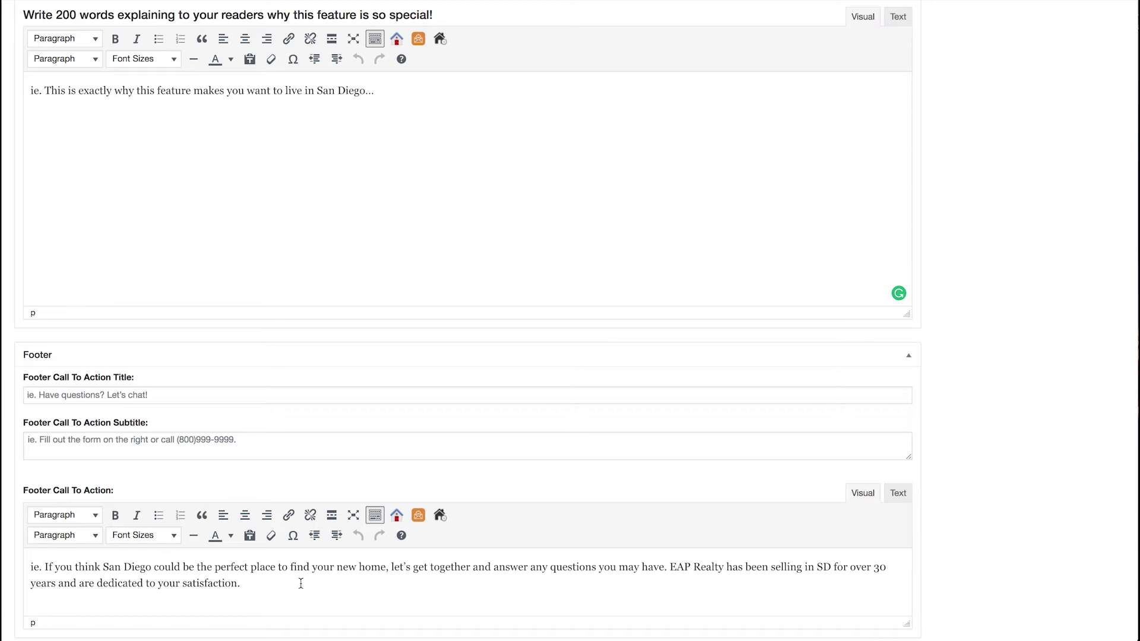
scroll(301, 583, down, 5)
scroll(301, 583, down, 1)
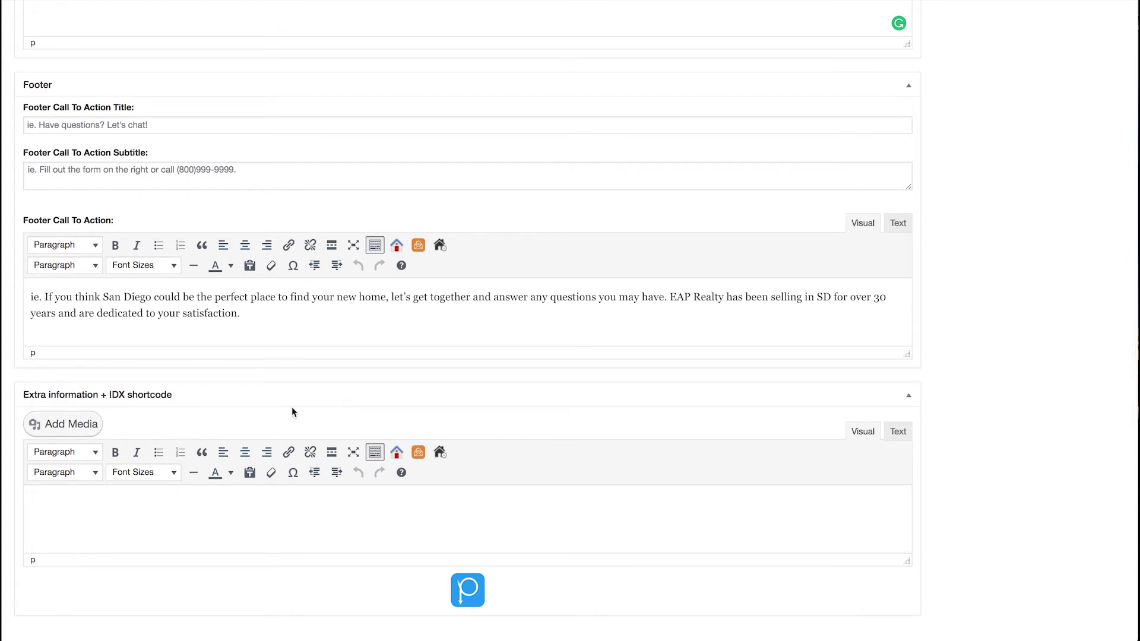
click(302, 510)
click(472, 592)
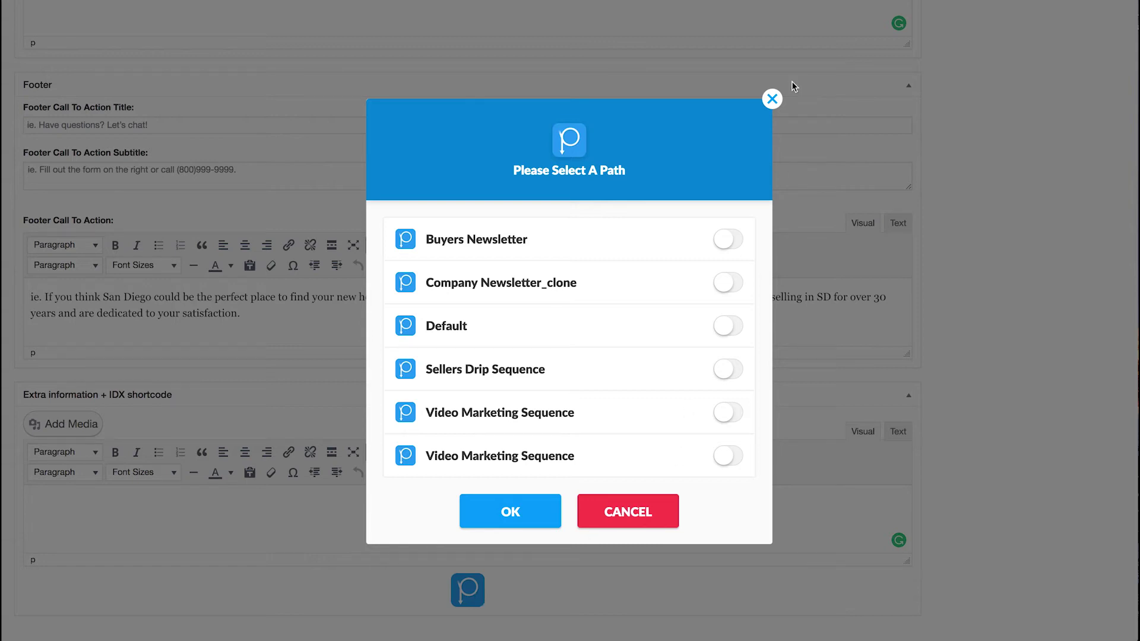
click(772, 100)
- Examine the page's SEO section, covering the focus keyword, keyword usage, word count and link count
scroll(642, 429, down, 6)
scroll(642, 434, down, 2)
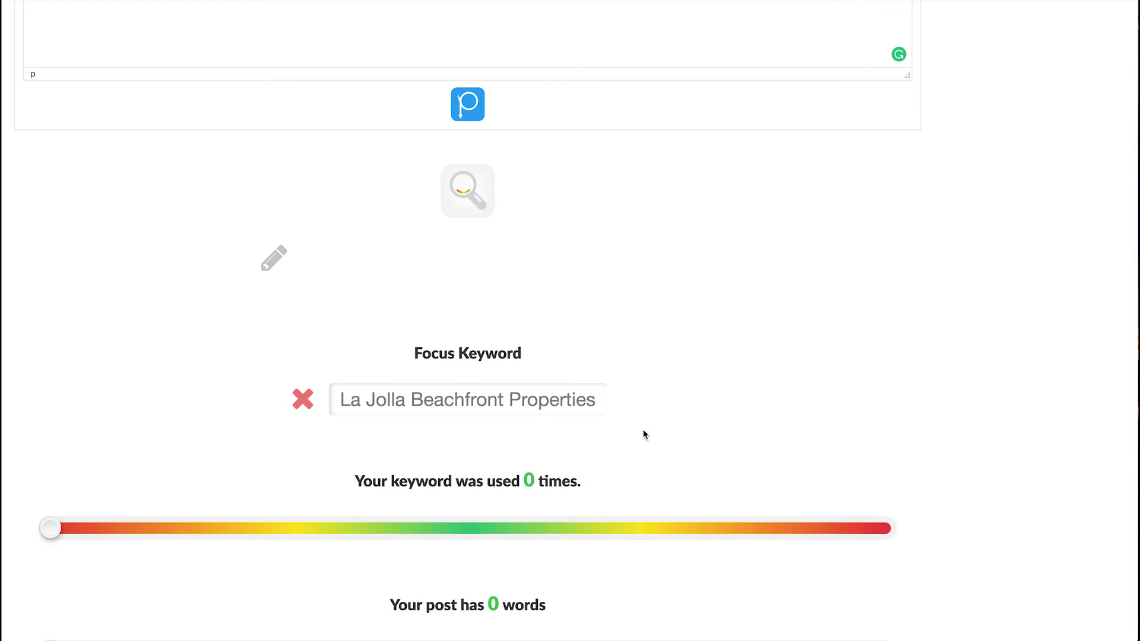
click(520, 406)
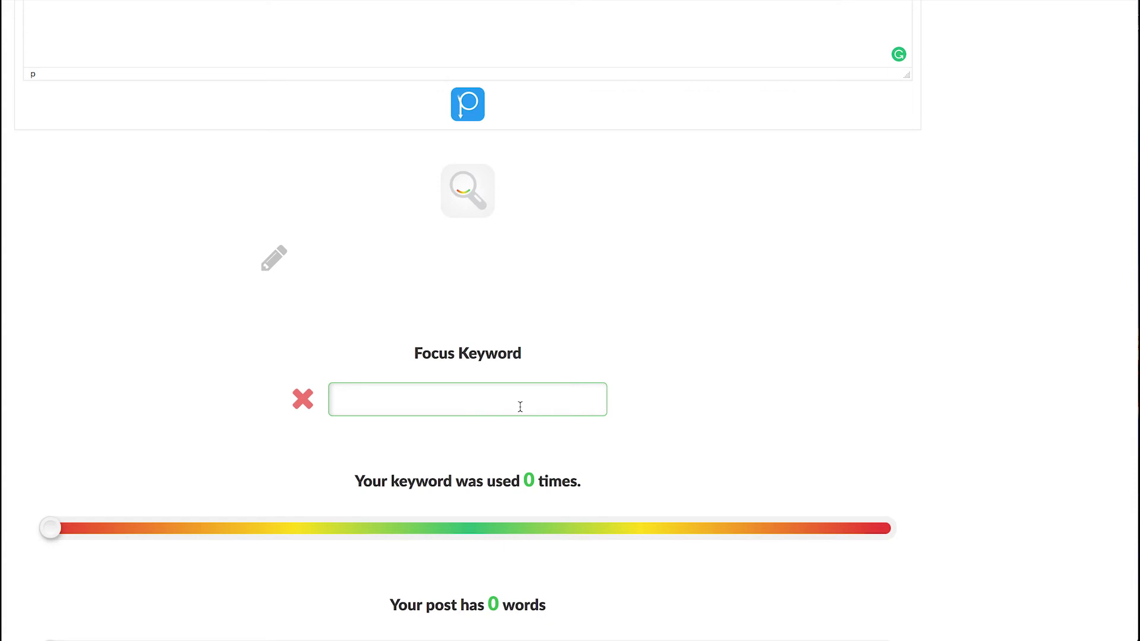
scroll(520, 406, down, 5)
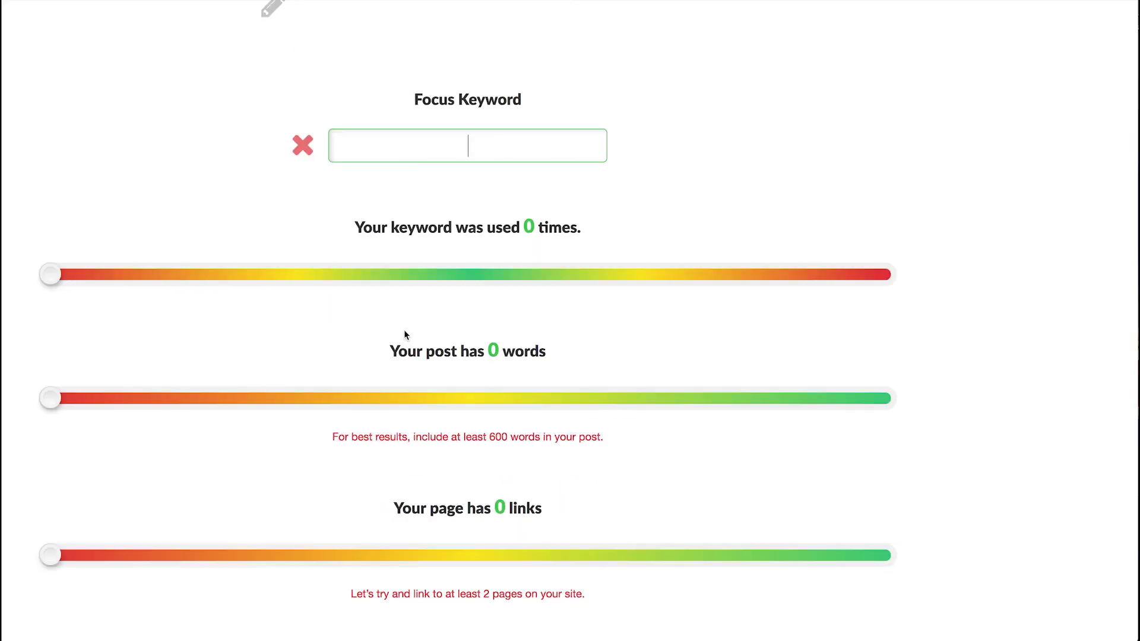
scroll(401, 457, down, 2)
scroll(371, 462, down, 3)
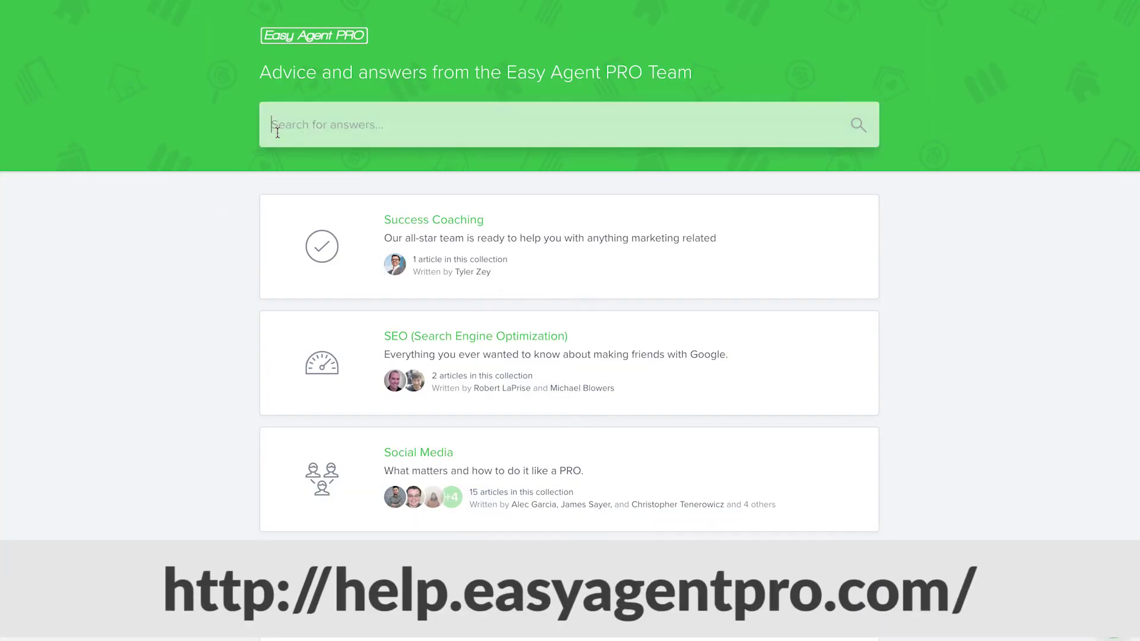
- Search the Easy Agent PRO help center for SEO and open the article The COMPLETE Agent's Guide To SEO
text(SEO)
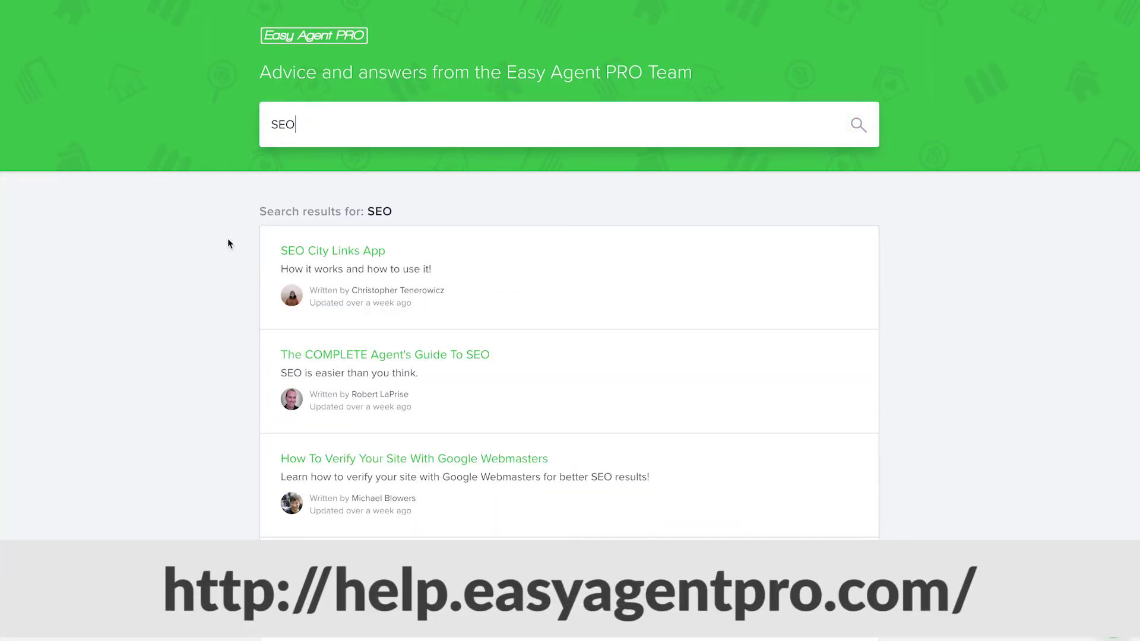
click(228, 240)
scroll(228, 240, down, 2)
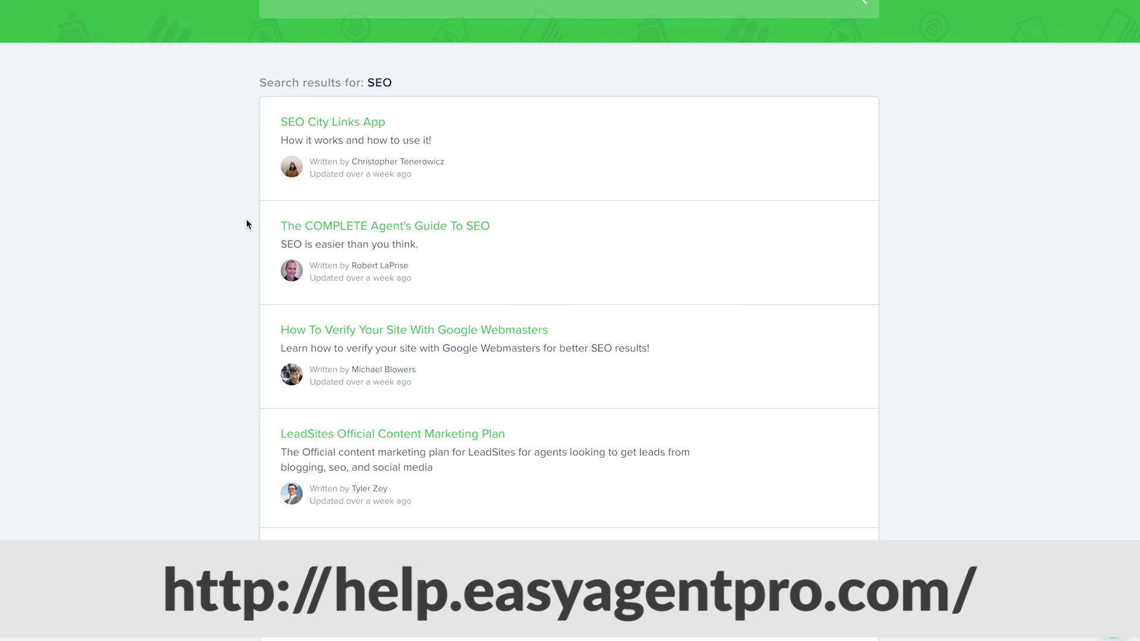
click(477, 235)
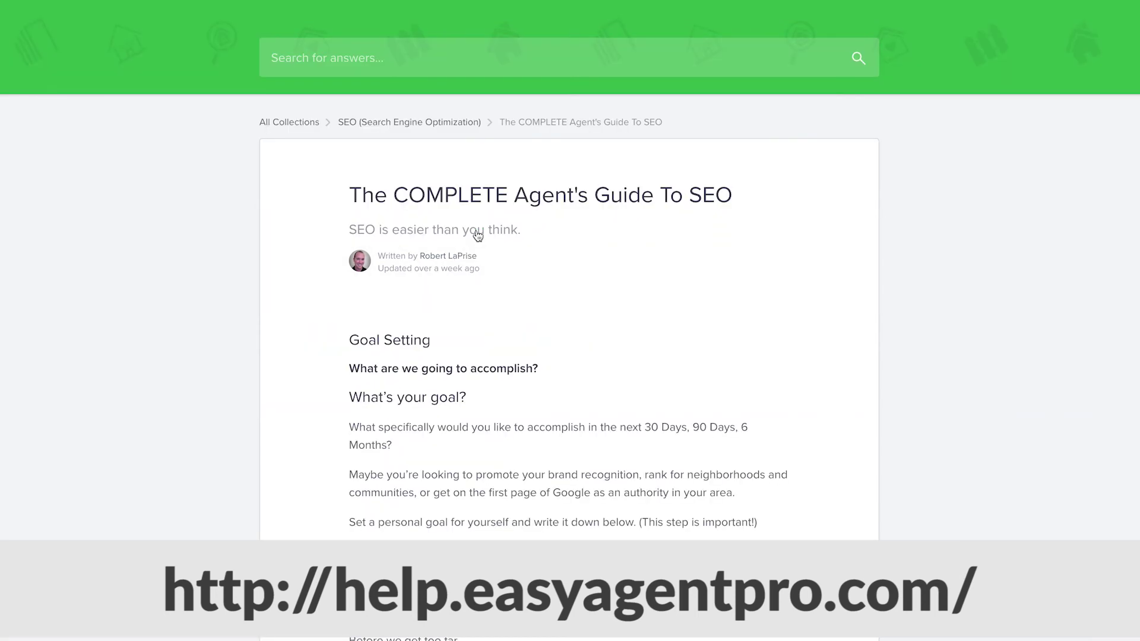
scroll(802, 243, up, 1)
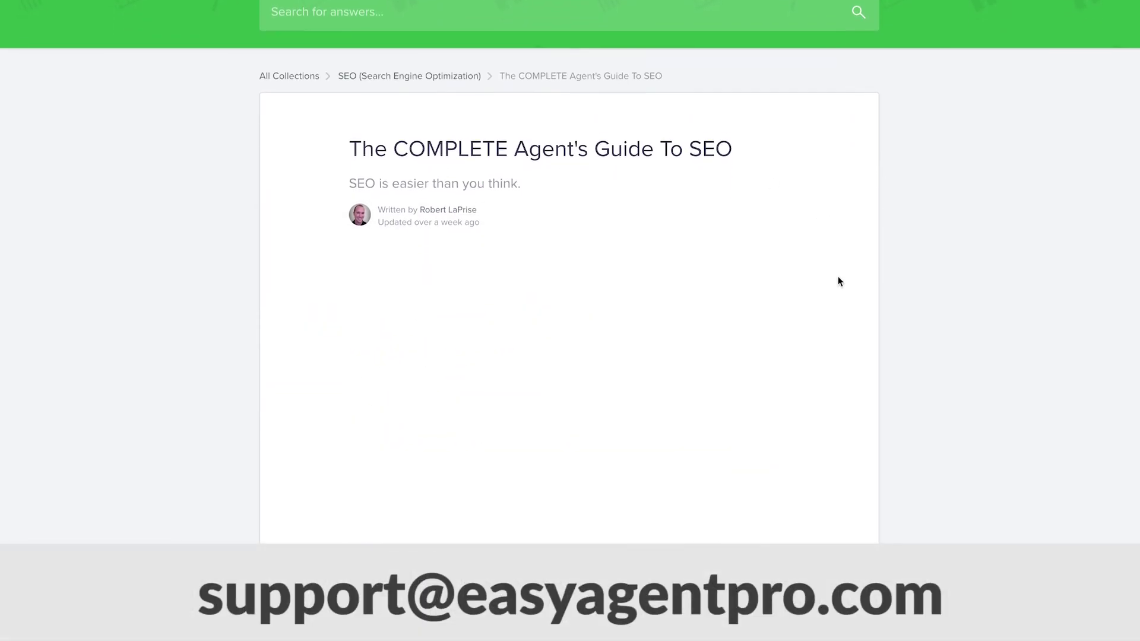
- Skim the opening of the article The COMPLETE Agent's Guide To SEO
scroll(839, 277, down, 1)
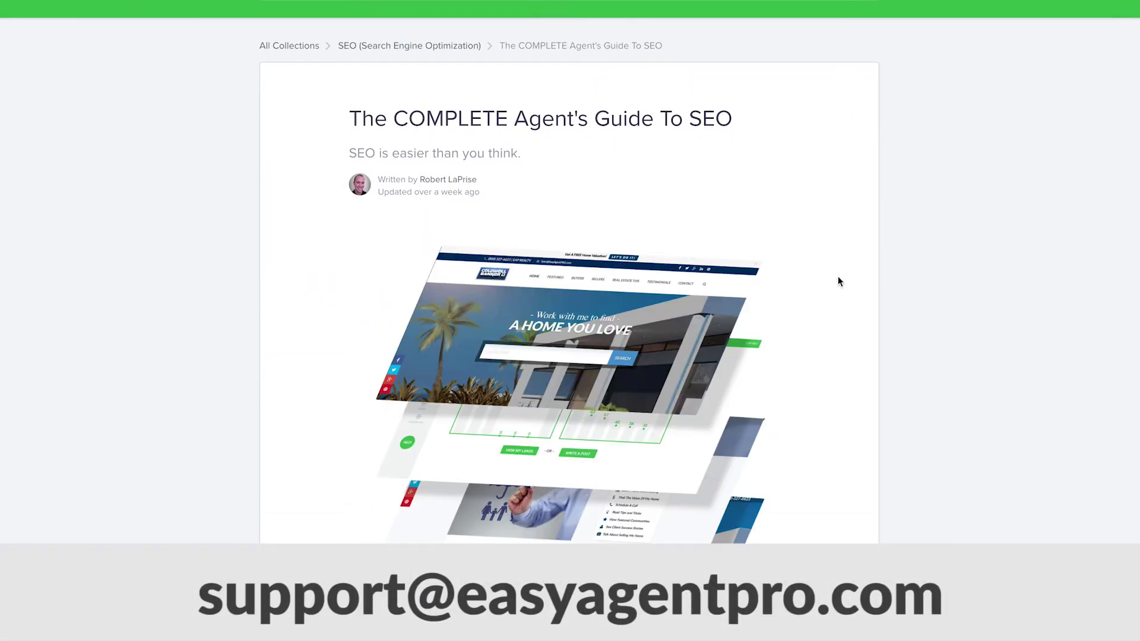
scroll(838, 282, down, 6)
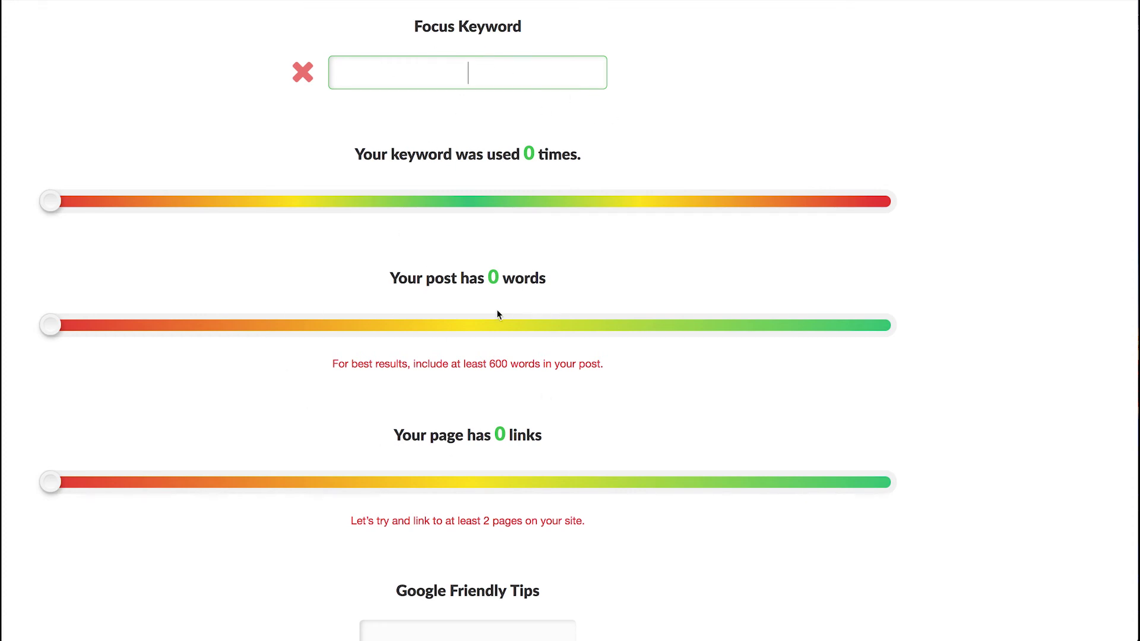
- Return to the beginning of the InstaFarm page form and check the page's SEO score
scroll(499, 315, up, 20)
scroll(497, 314, up, 15)
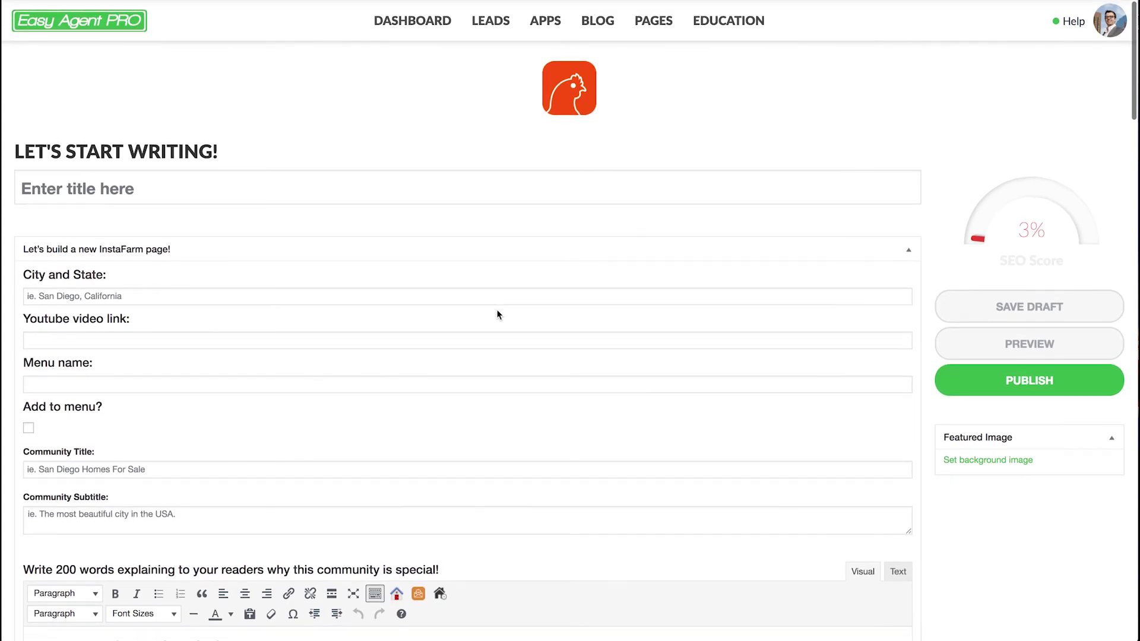
triple_click(1020, 261)
click(1084, 267)
- Set the lake photo 440px-Casselberry_northtriplet.jpg from the media library as the page's featured image
click(1001, 460)
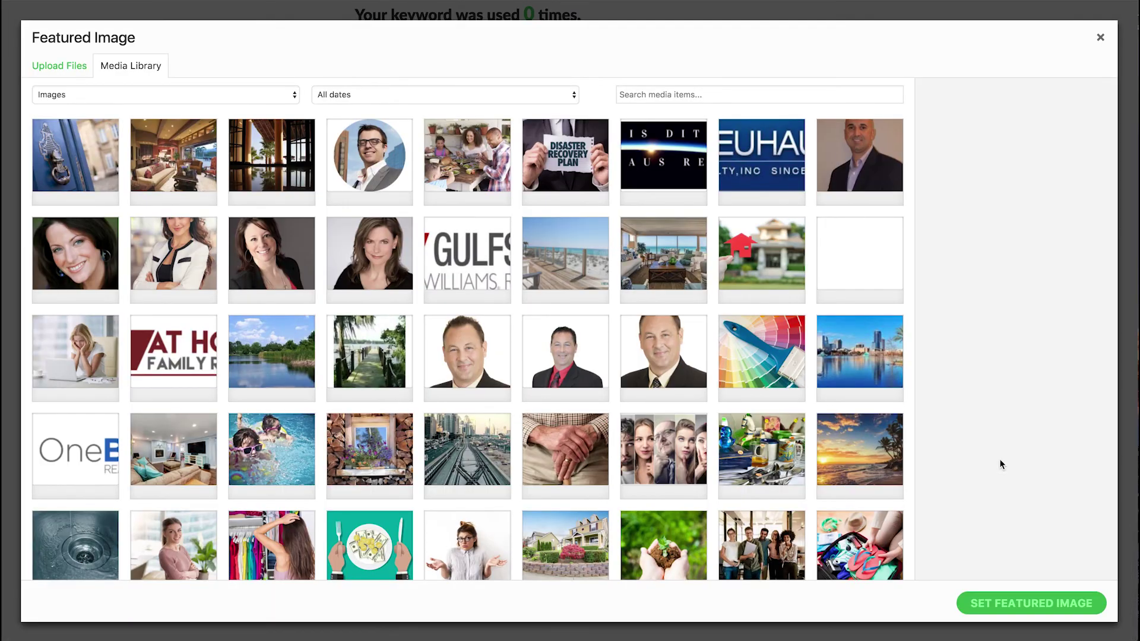
click(299, 380)
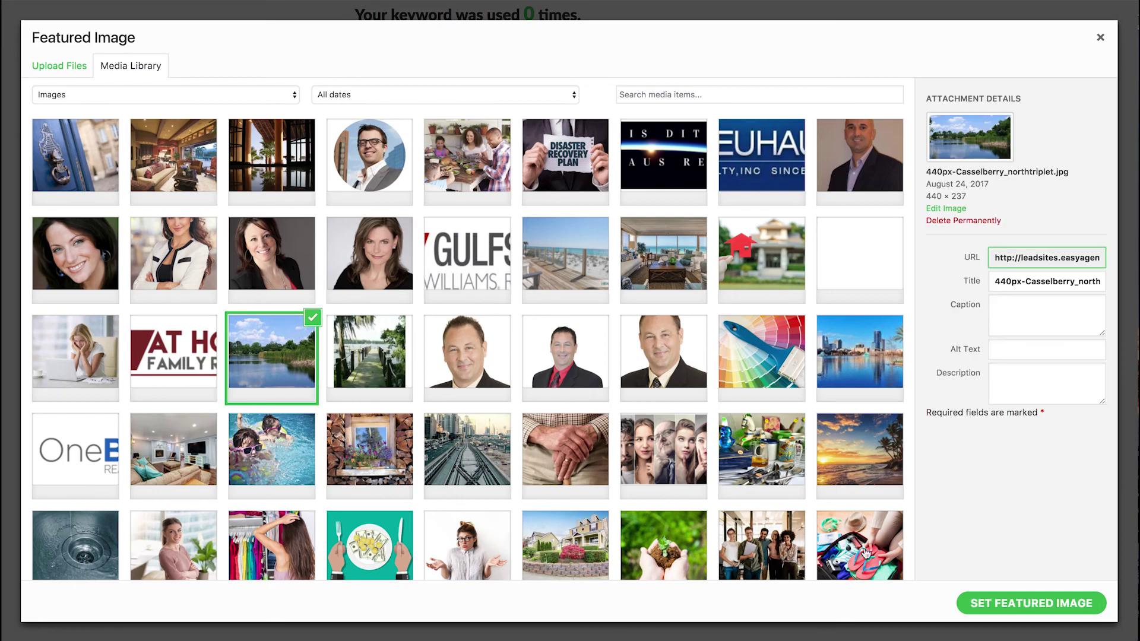
click(990, 601)
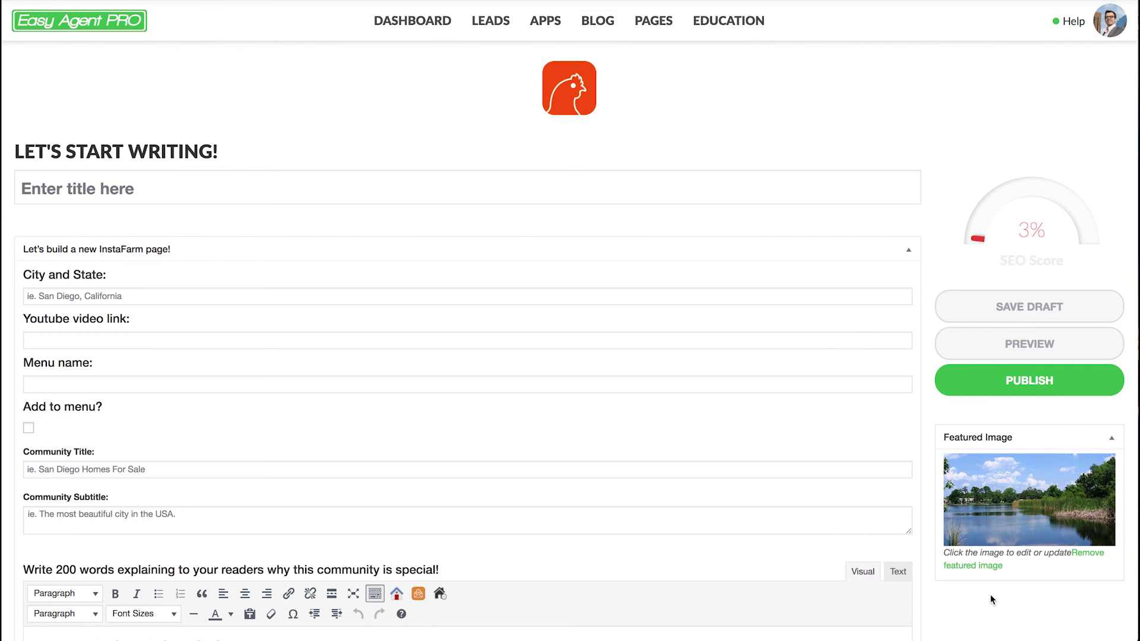
- View the community description editor in Text mode, and switch it back to Visual mode
scroll(990, 599, down, 3)
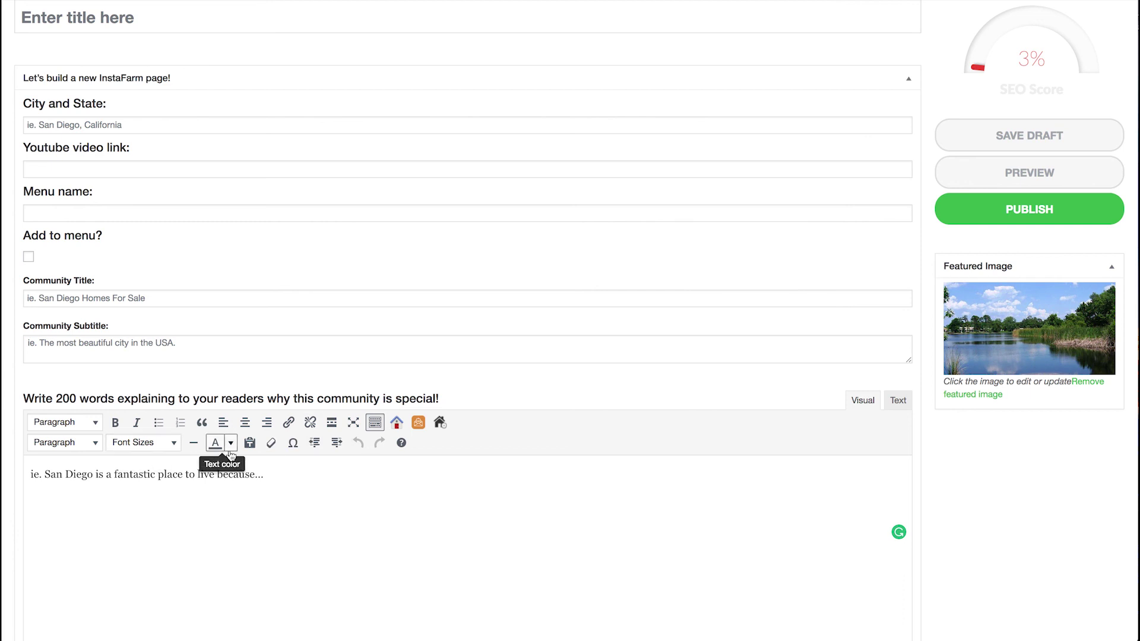
click(898, 402)
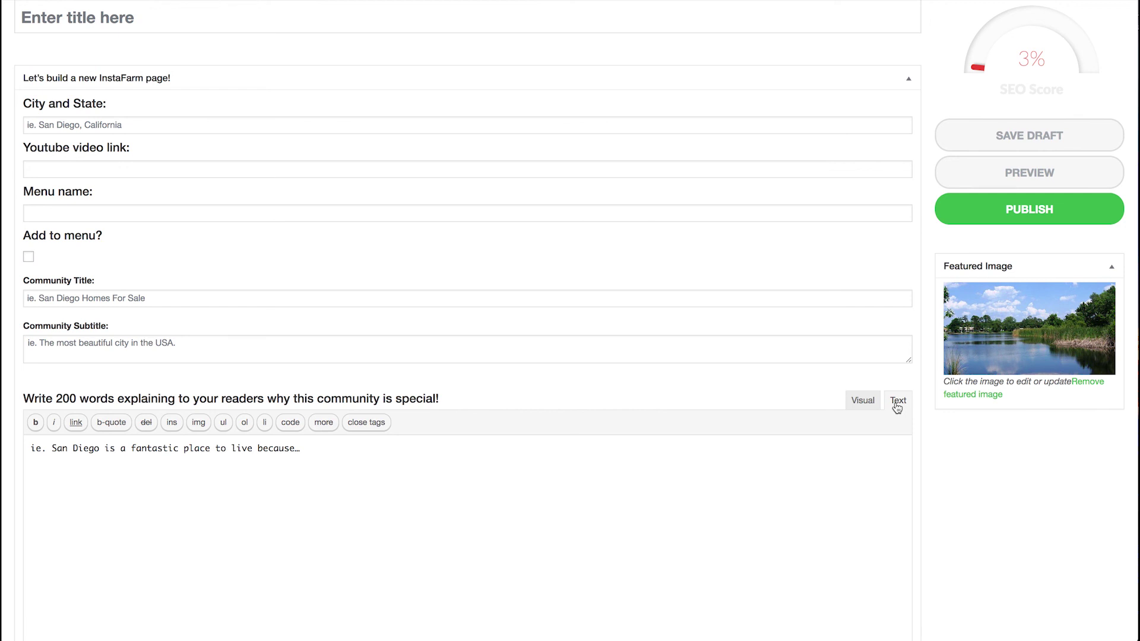
click(861, 402)
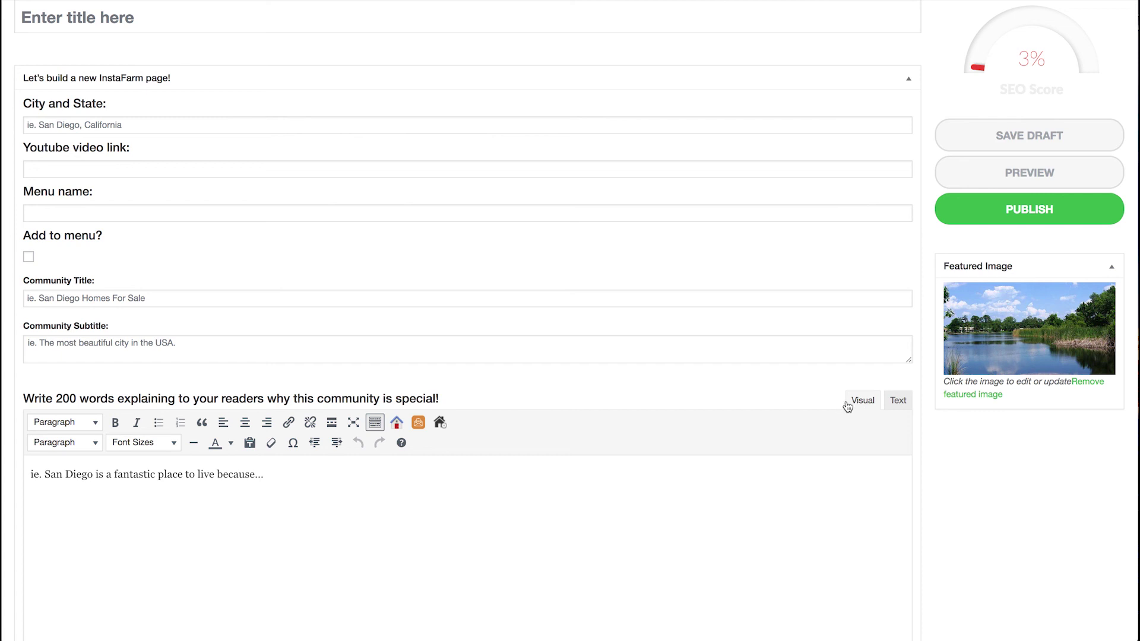
scroll(813, 400, up, 3)
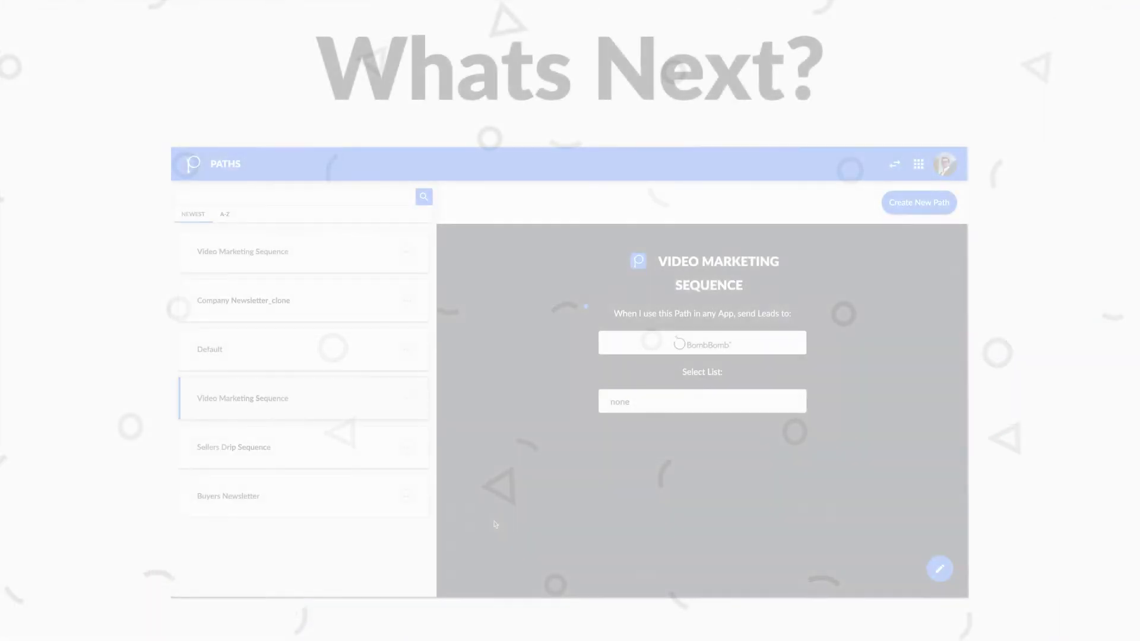
- Switch to the Paths app and open its active integrations
click(895, 167)
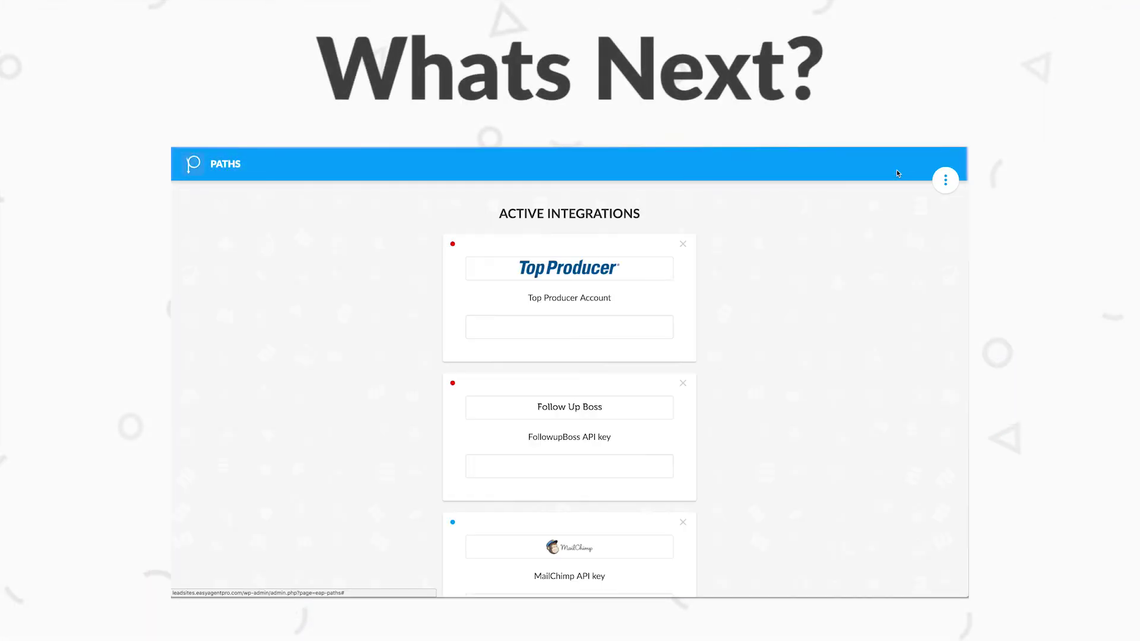